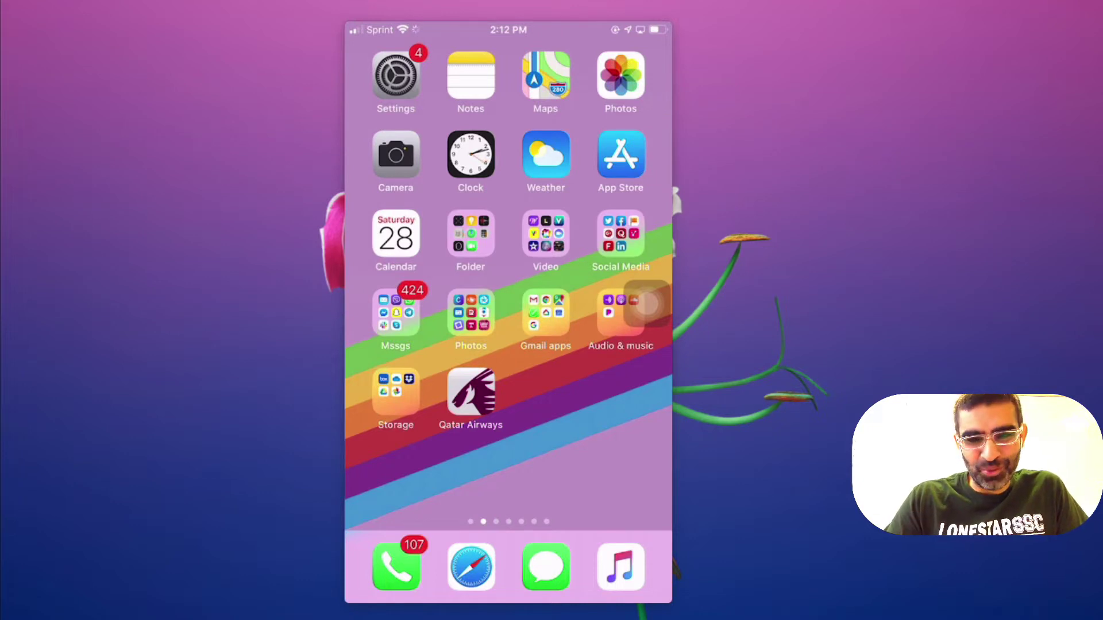
- Open Instagram, go to the account's own profile page and open the account switcher at the username
scroll(508, 310, left, 3)
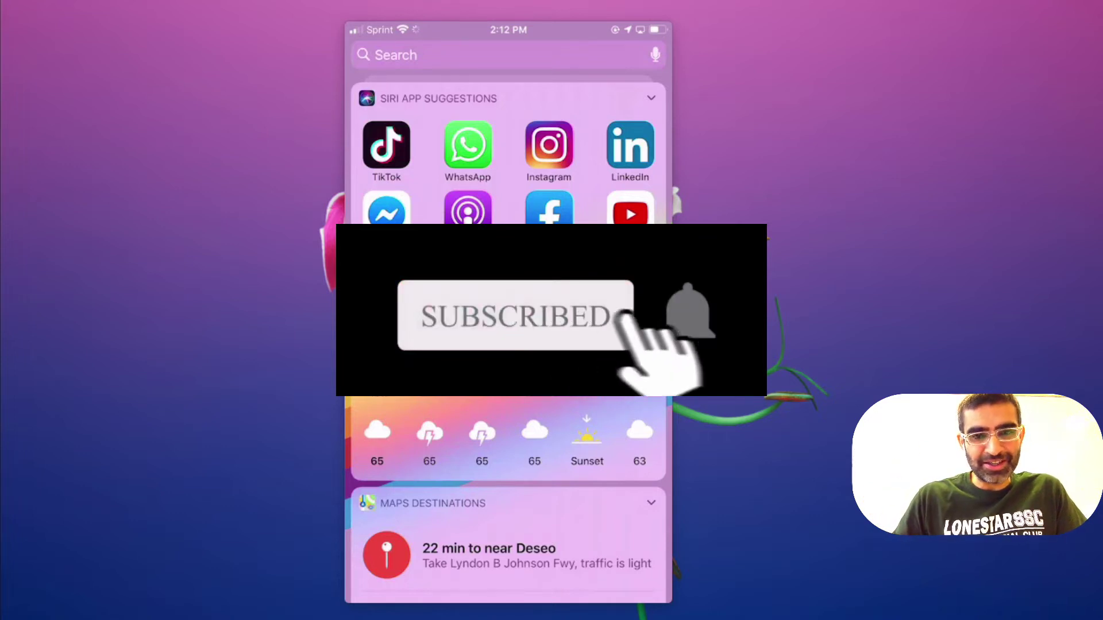
click(549, 144)
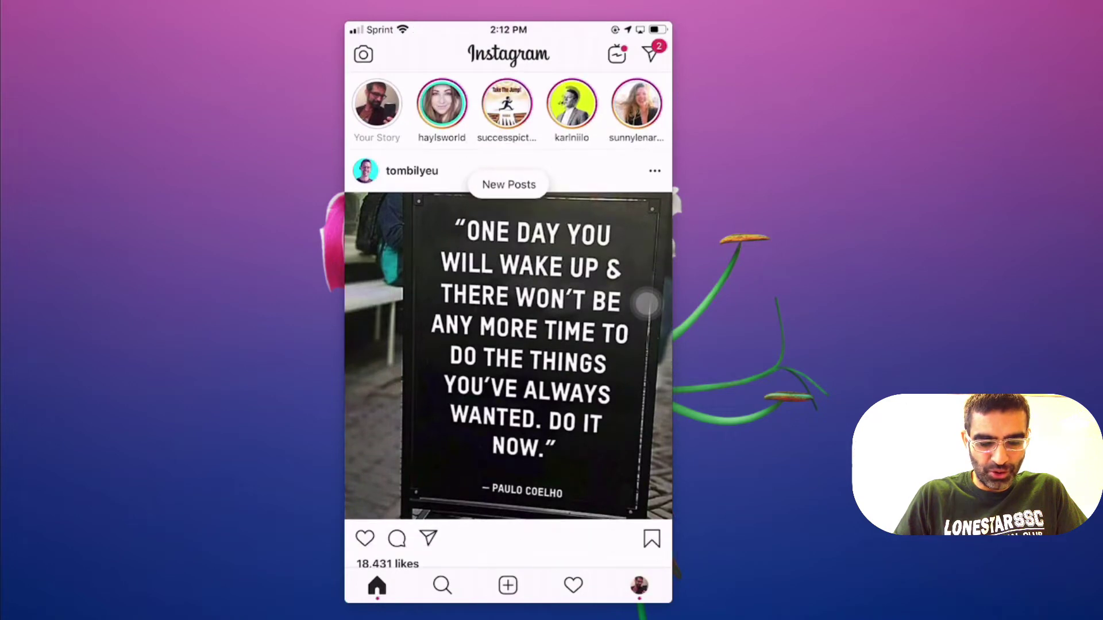
click(638, 586)
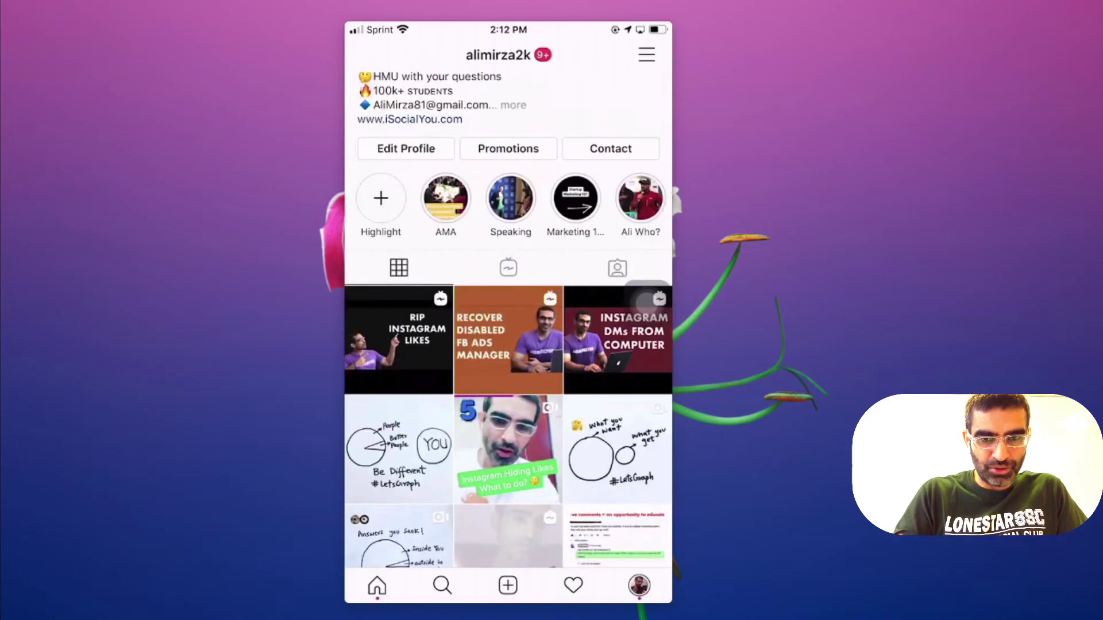
click(508, 55)
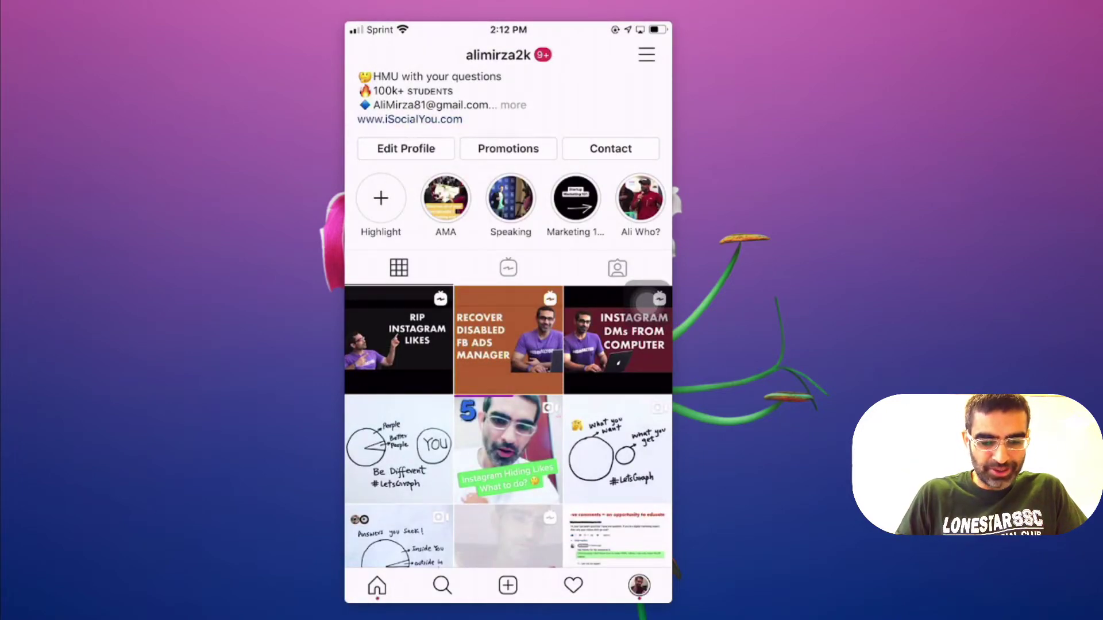
- Switch from Instagram to TikTok and look over the account's own profile page
key(Home)
scroll(508, 312, left, 3)
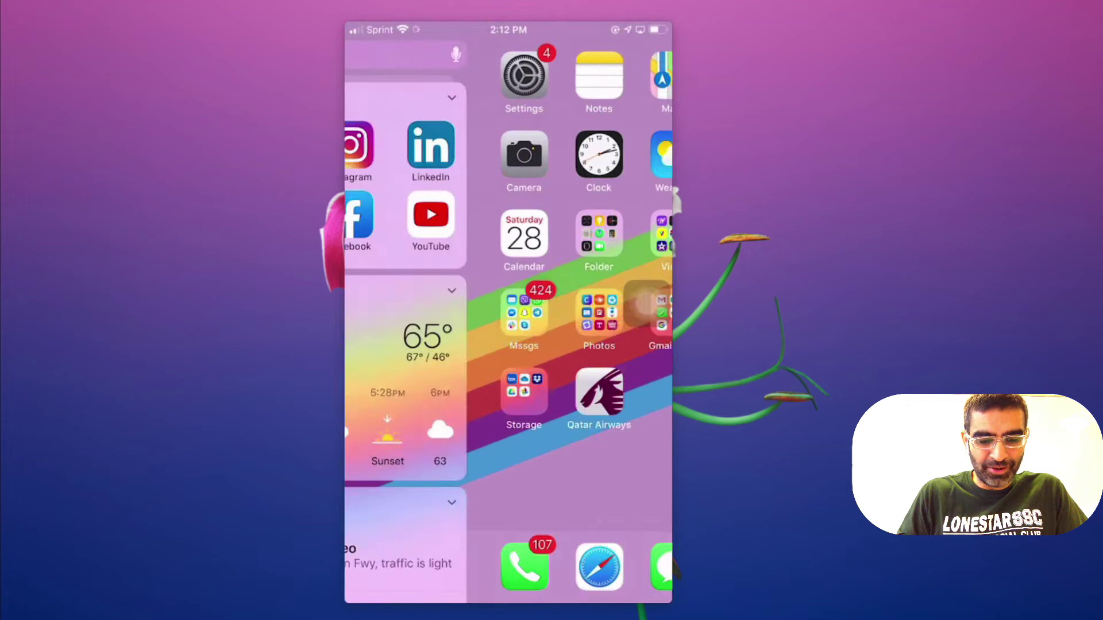
click(386, 145)
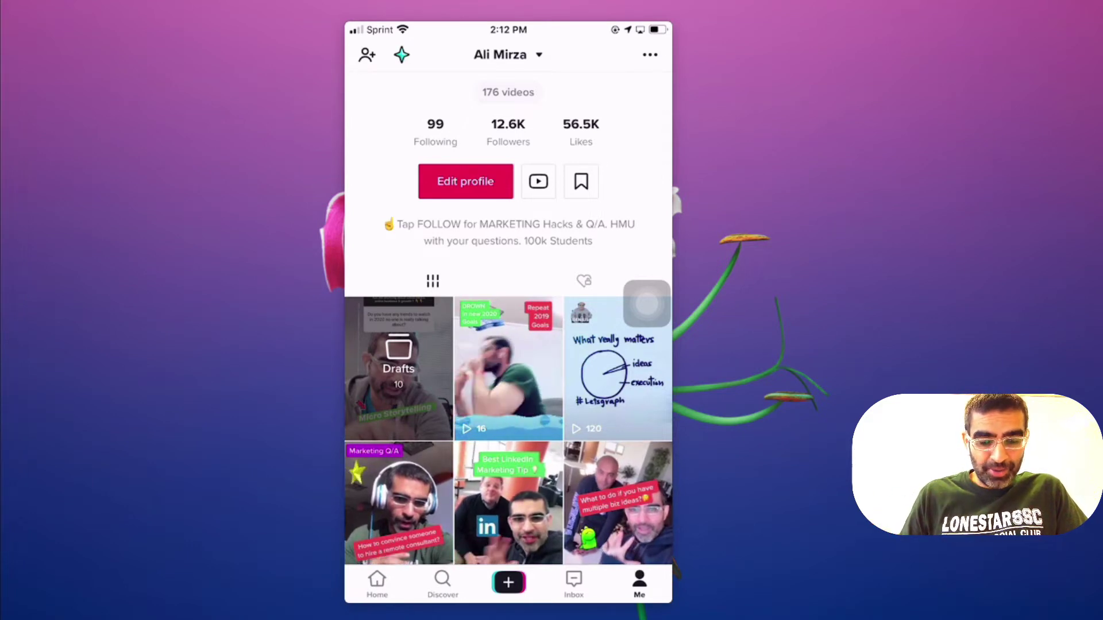
scroll(508, 345, up, 3)
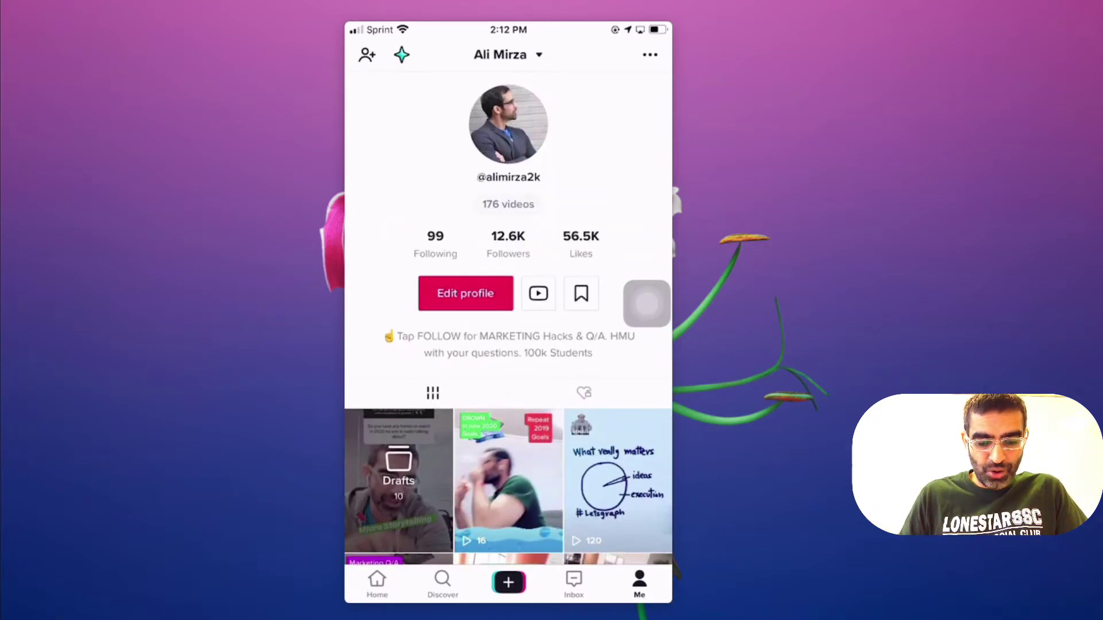
scroll(508, 345, down, 5)
scroll(509, 345, up, 5)
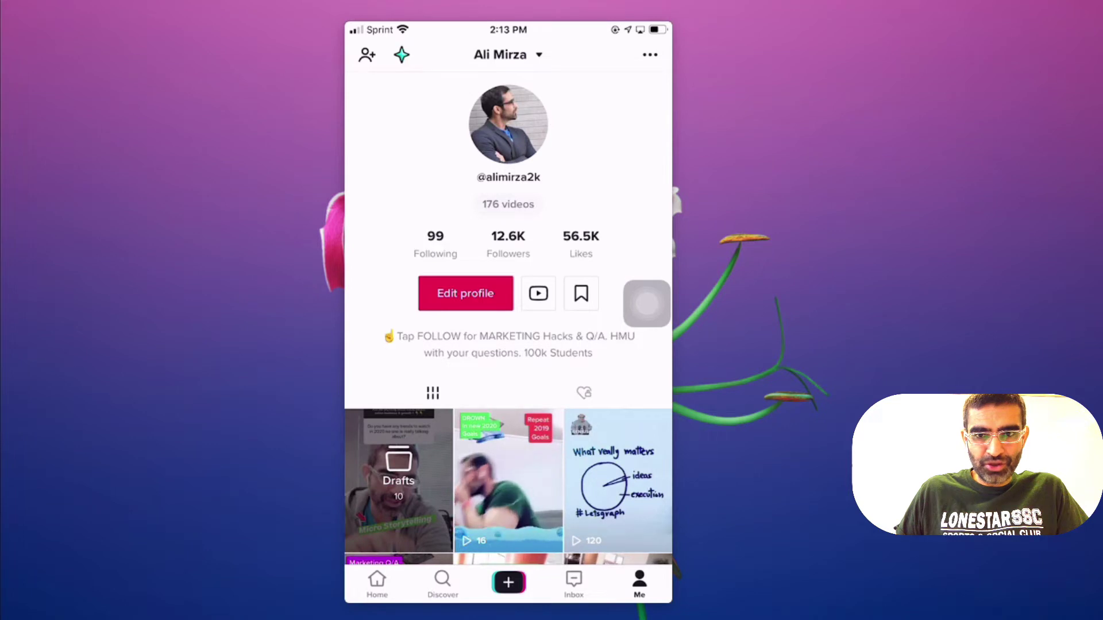
- Open the TikTok account switcher from the profile name and mark up the Add account option with freehand strokes
click(715, 2)
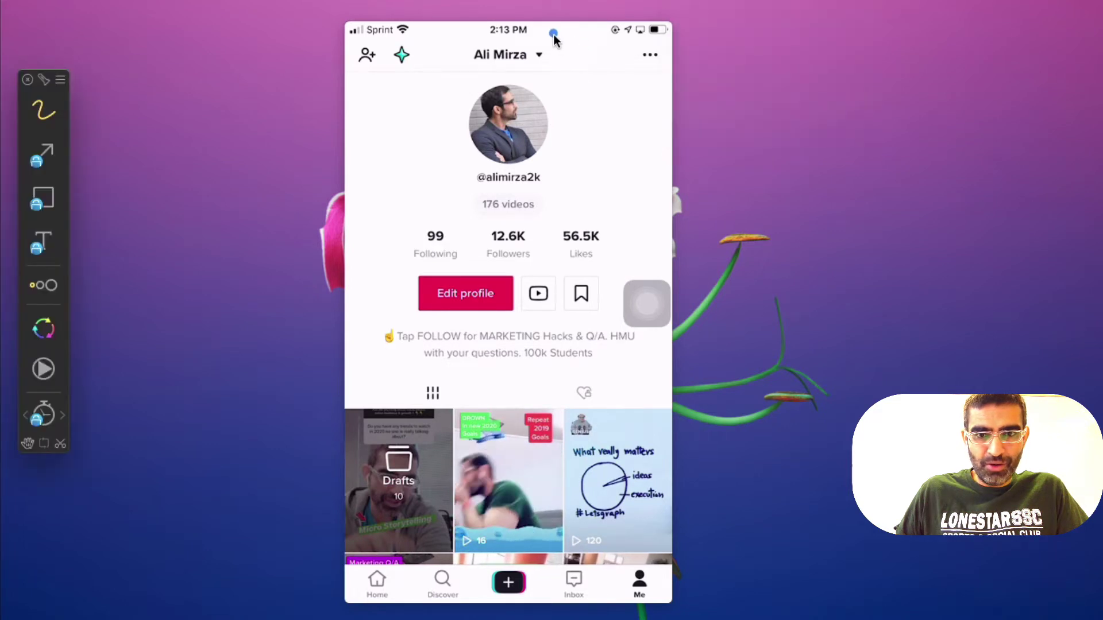
mouse_move(550, 36)
mouse_down()
mouse_move(514, 43)
mouse_move(534, 71)
mouse_move(560, 54)
mouse_move(554, 35)
mouse_up()
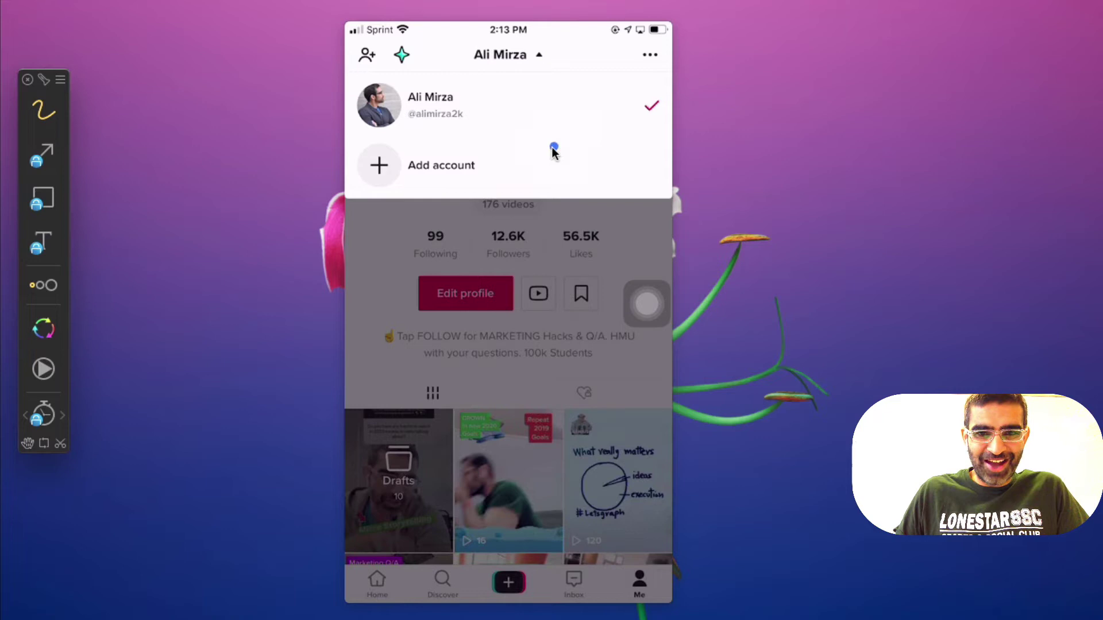
drag(552, 147, 418, 136)
mouse_move(353, 163)
mouse_down()
mouse_move(549, 202)
mouse_move(543, 154)
mouse_move(528, 147)
mouse_up()
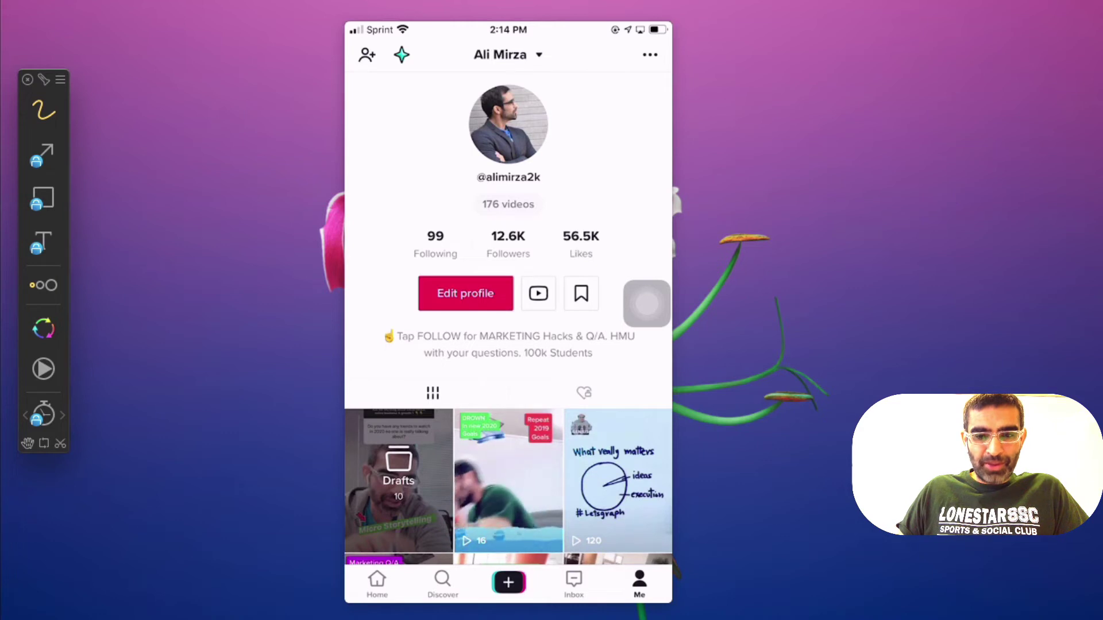
key(Escape)
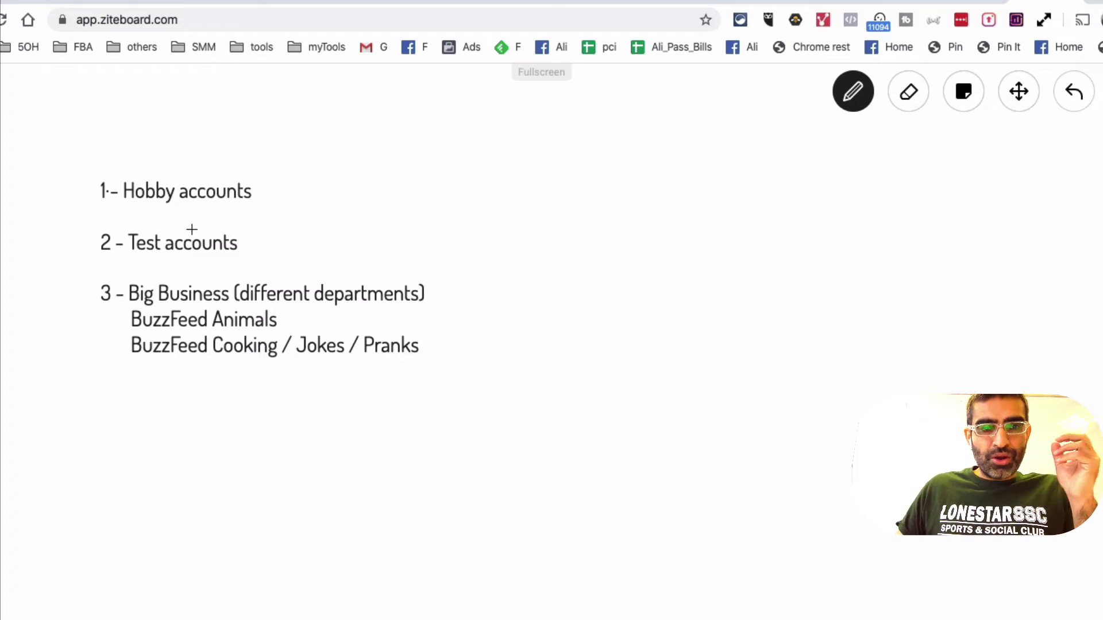
- Draw a check mark beside item 1 on the whiteboard and underline "Hobby accounts", leaving the item uncircled
mouse_move(67, 173)
mouse_down()
mouse_move(70, 187)
mouse_move(146, 136)
mouse_up()
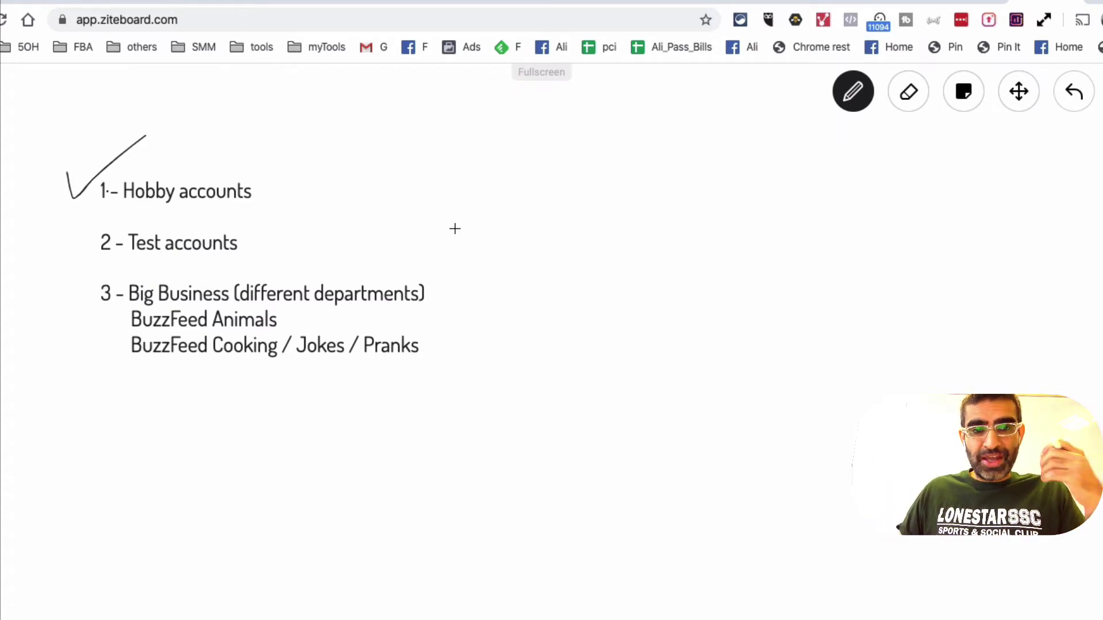
drag(129, 205, 251, 204)
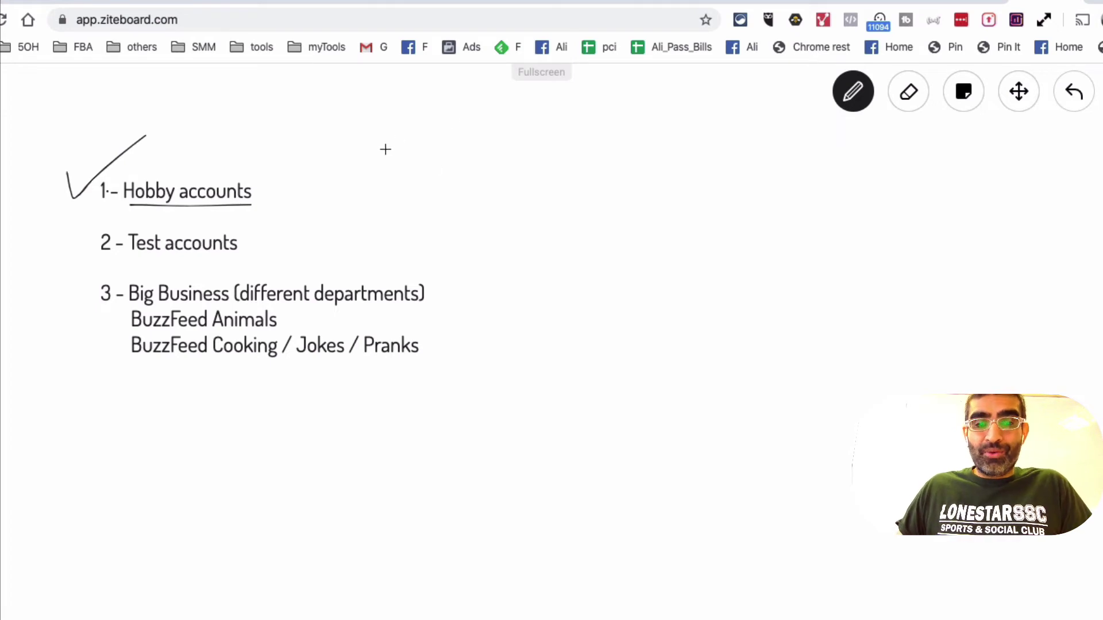
mouse_move(273, 166)
mouse_down()
mouse_move(158, 155)
mouse_move(92, 187)
mouse_move(269, 220)
mouse_move(263, 167)
mouse_up()
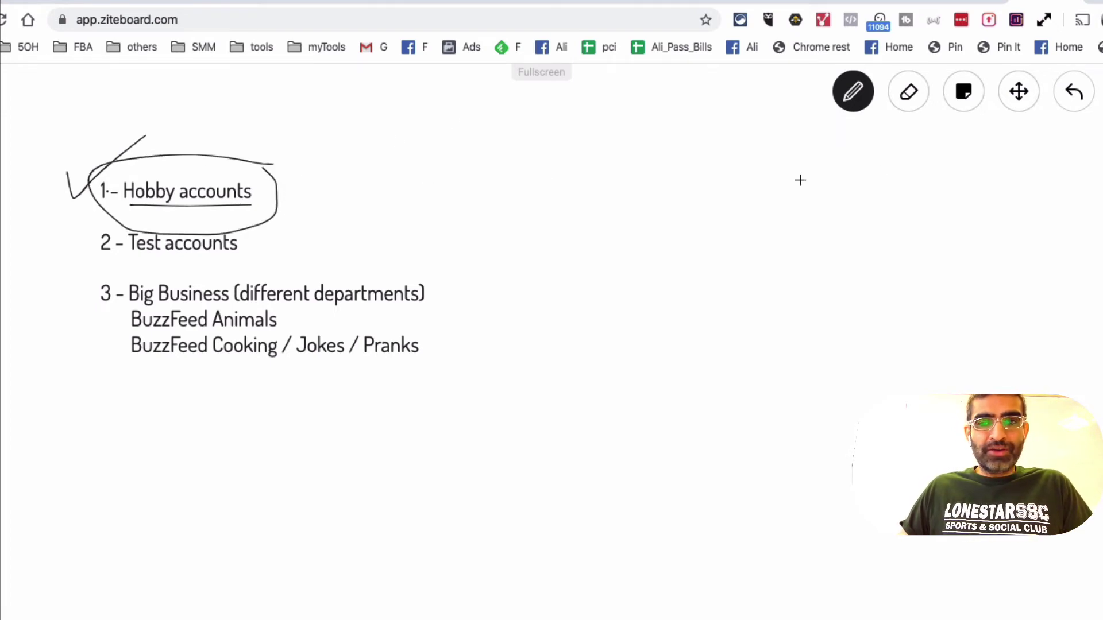
click(1062, 98)
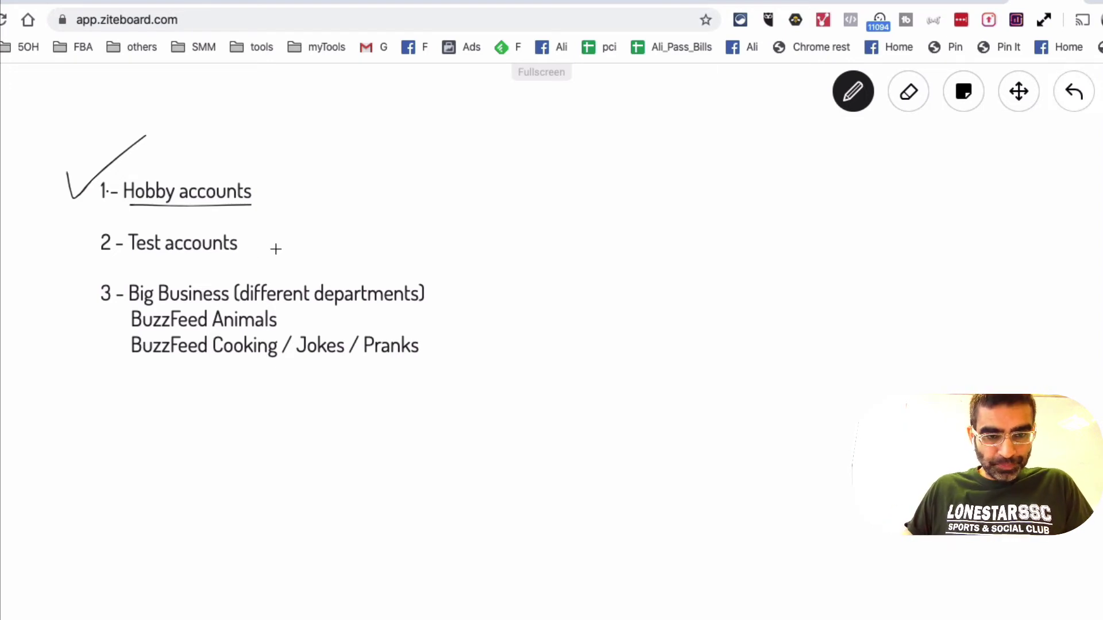
- Check off items 2 and 3 on the whiteboard and underline "Test accounts", "Big Business", "departments" and "Cooking / Jokes / Pranks"
mouse_move(64, 234)
mouse_down()
mouse_move(76, 248)
mouse_move(124, 220)
mouse_up()
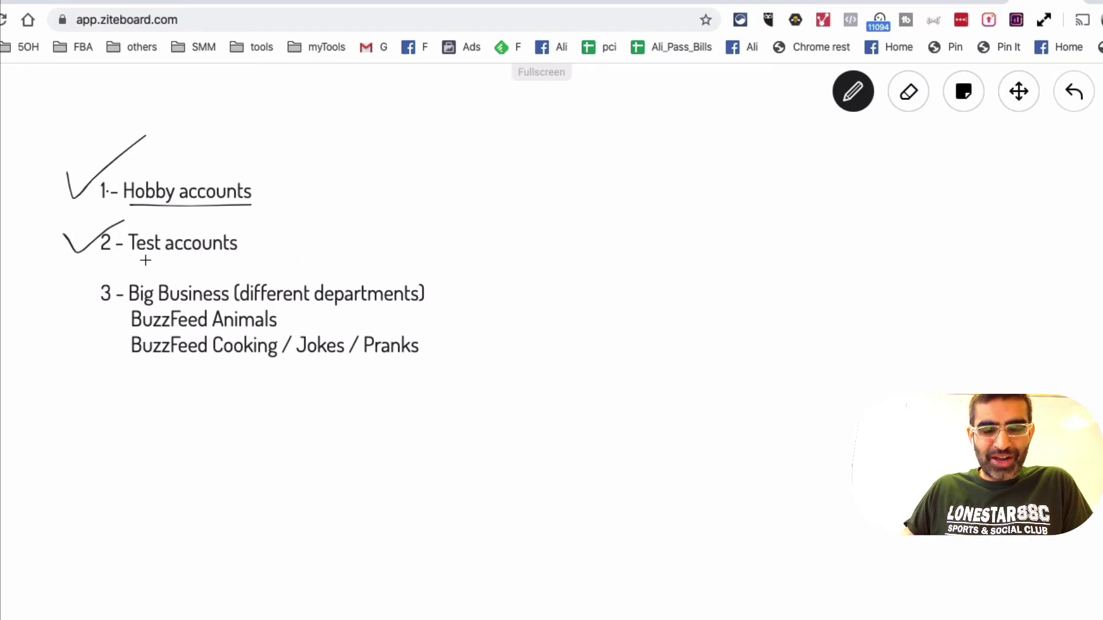
drag(139, 260, 301, 247)
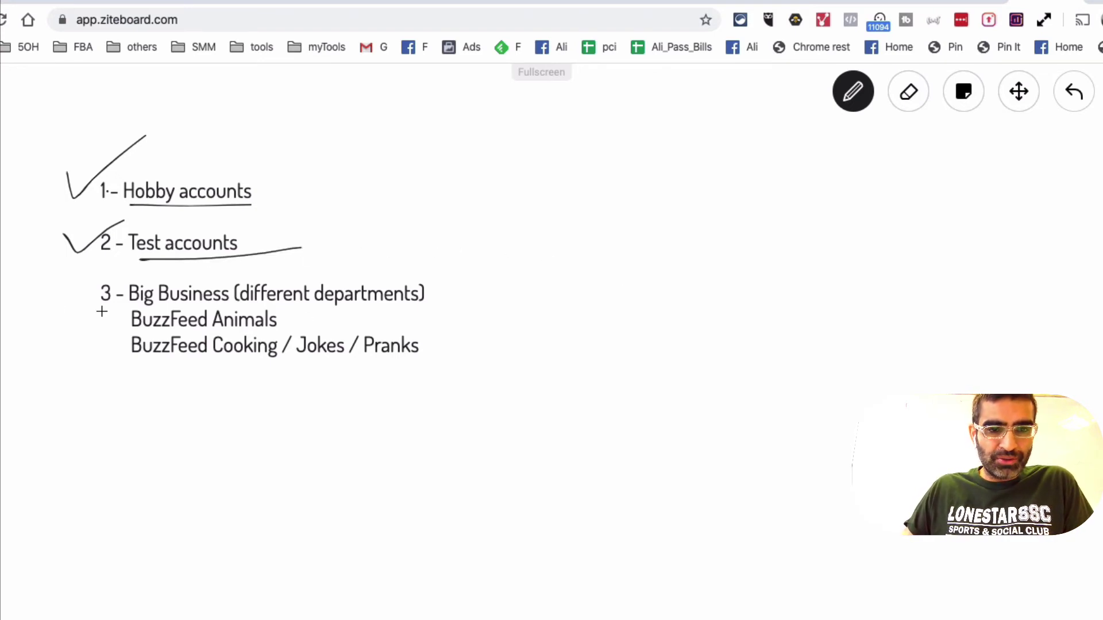
mouse_move(62, 284)
mouse_down()
mouse_move(74, 301)
mouse_move(132, 254)
mouse_up()
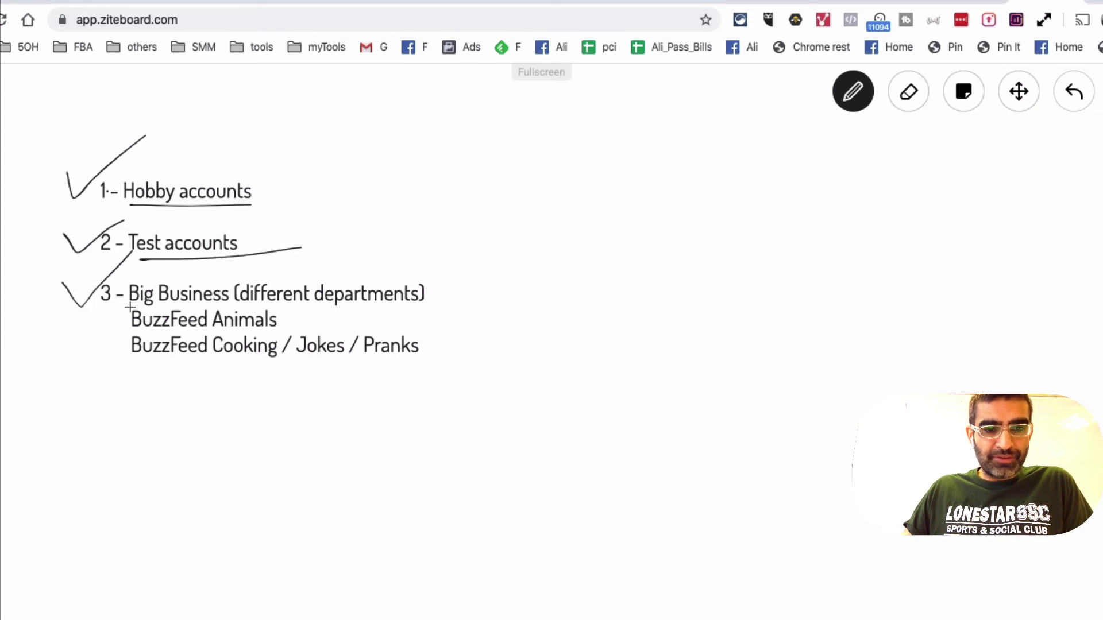
drag(209, 306, 215, 306)
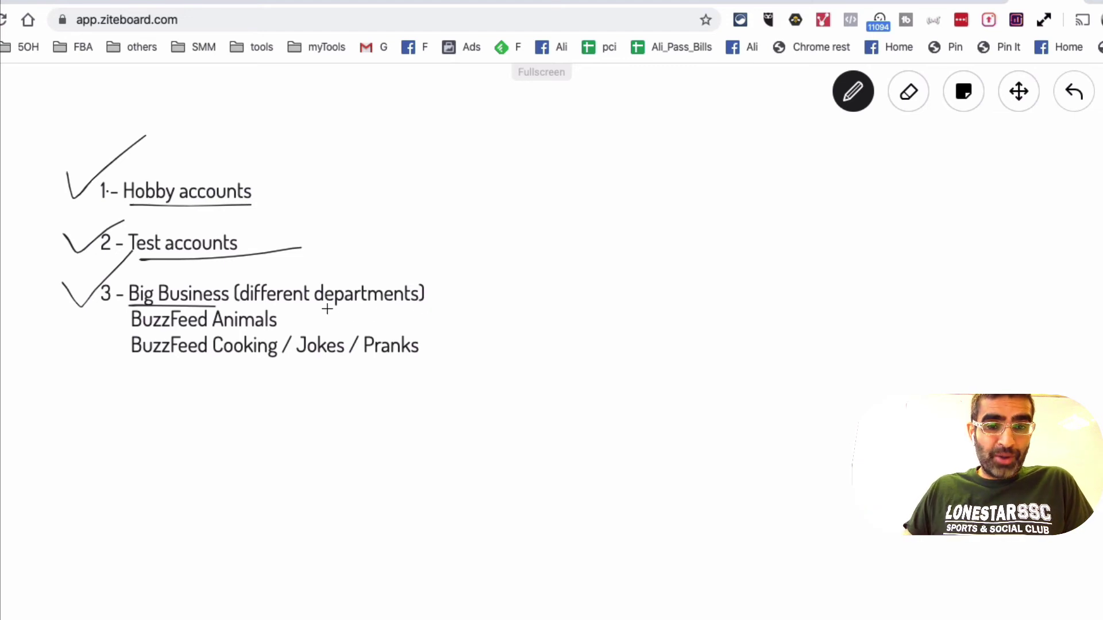
drag(325, 308, 454, 309)
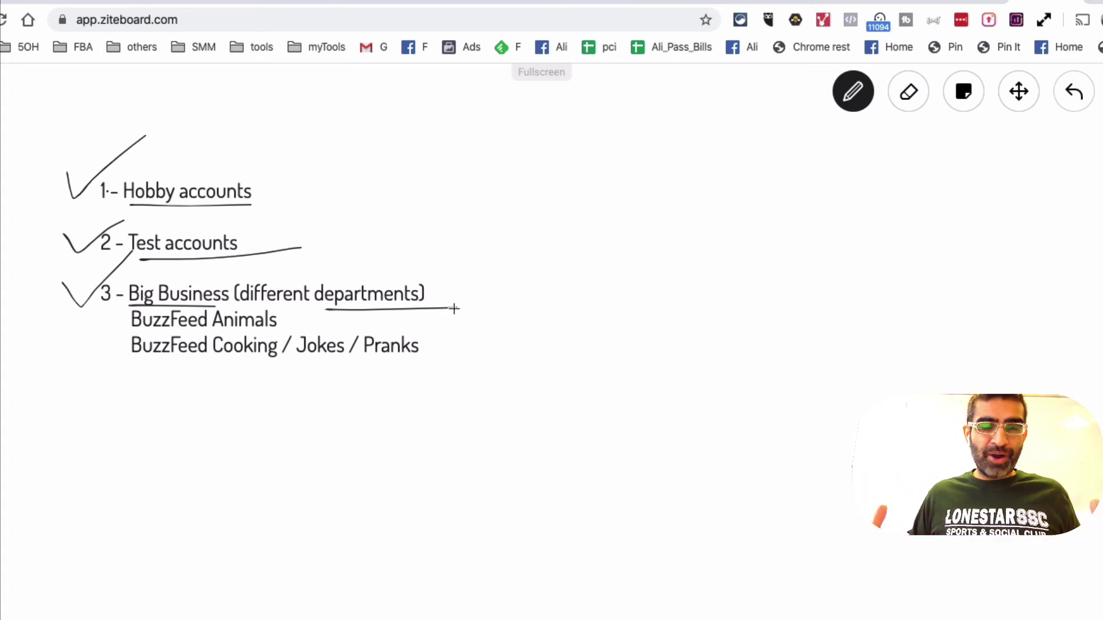
drag(453, 309, 457, 308)
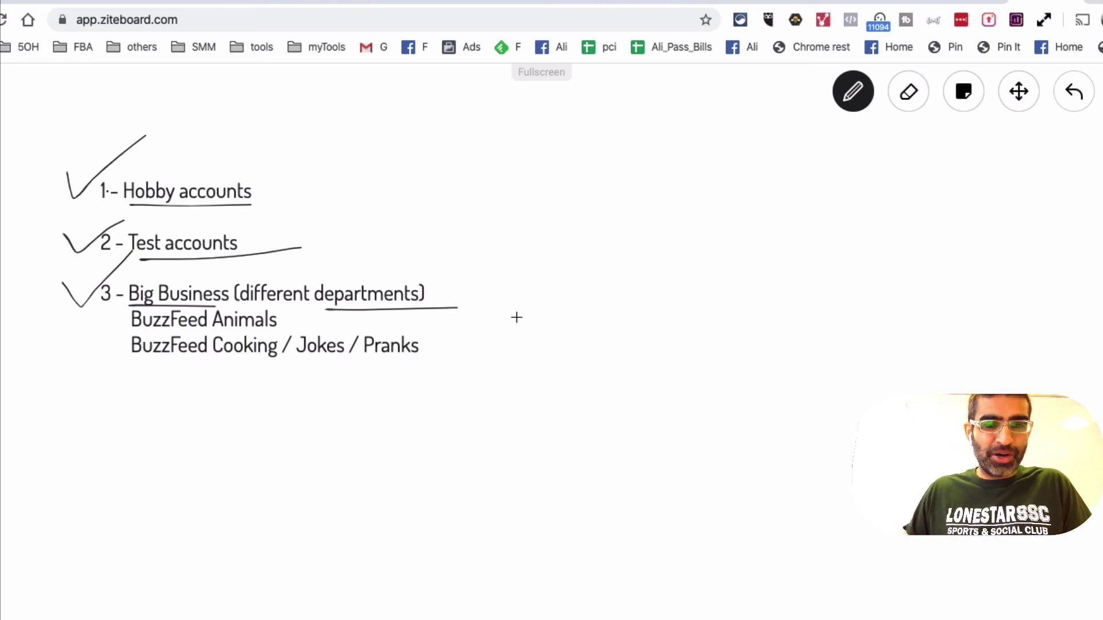
drag(231, 366, 448, 365)
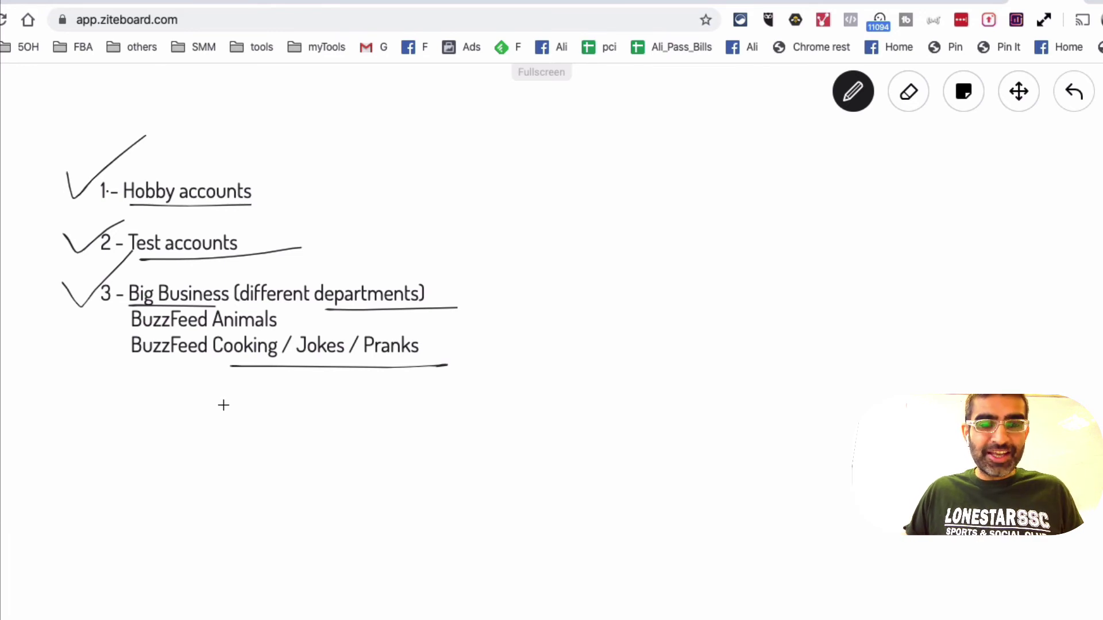
key(super+space)
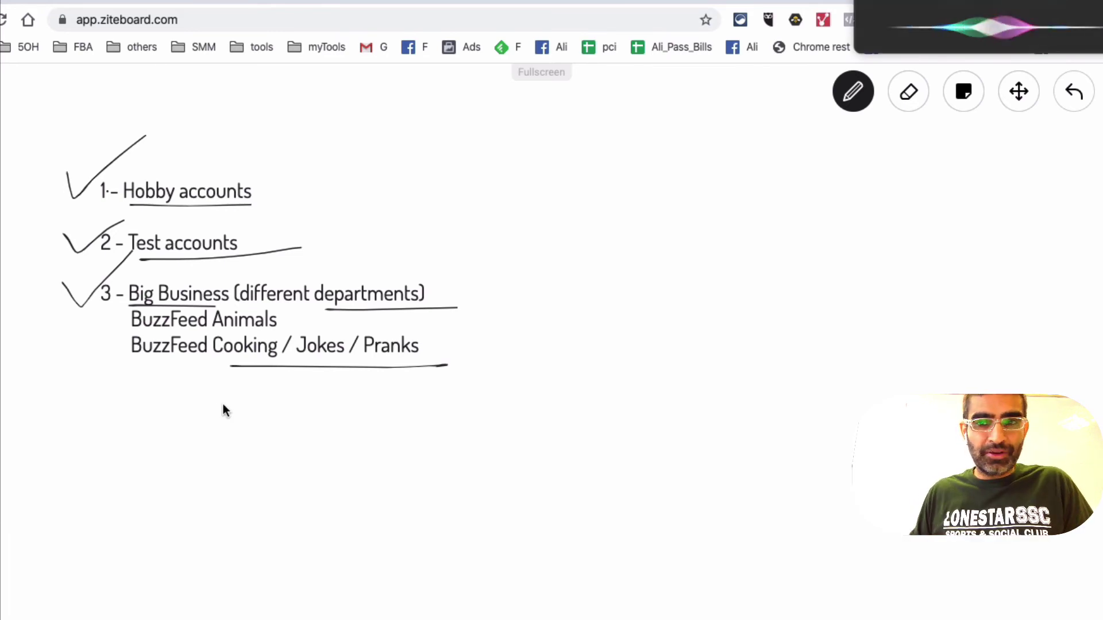
scroll(888, 204, up, 4)
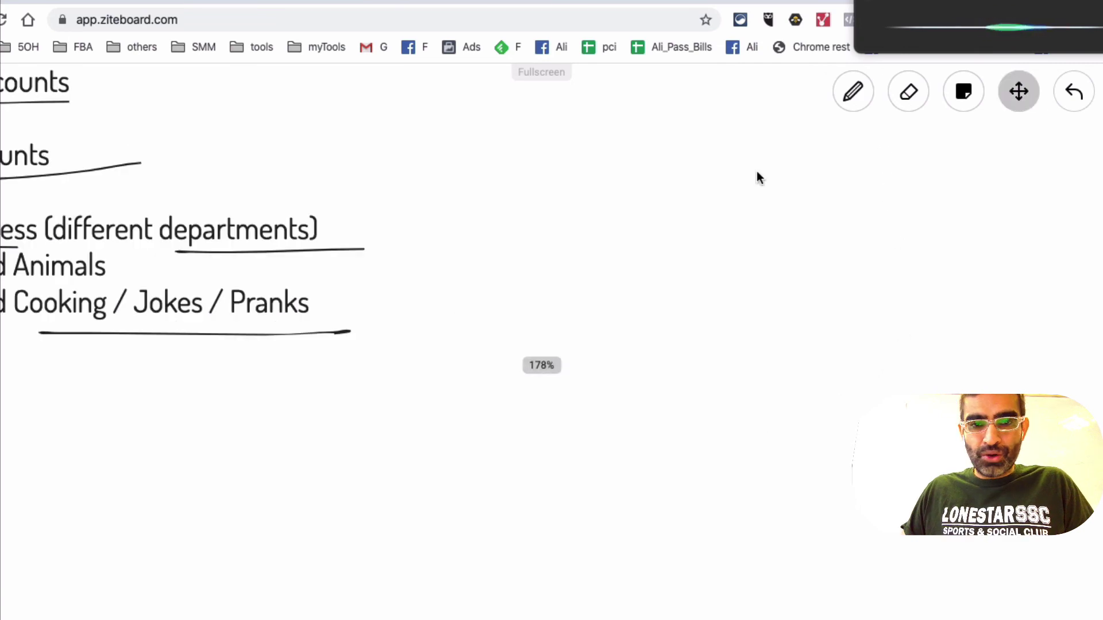
scroll(753, 178, down, 3)
scroll(739, 206, down, 3)
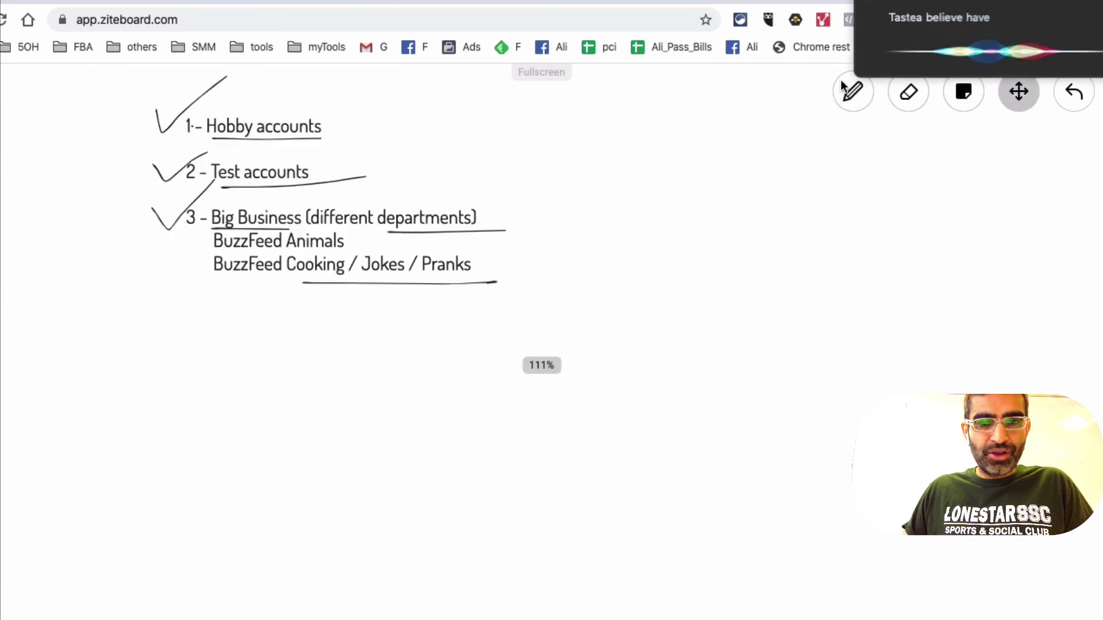
click(866, 8)
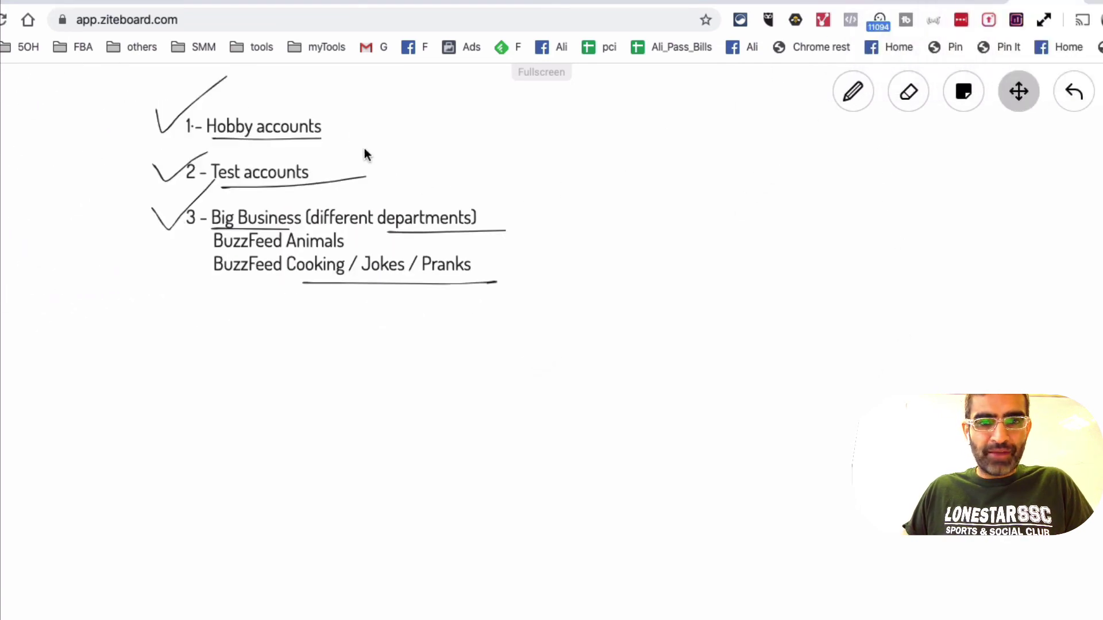
- Circle the "Hobby accounts" item on the whiteboard with the pen
scroll(559, 222, up, 1)
scroll(560, 223, down, 1)
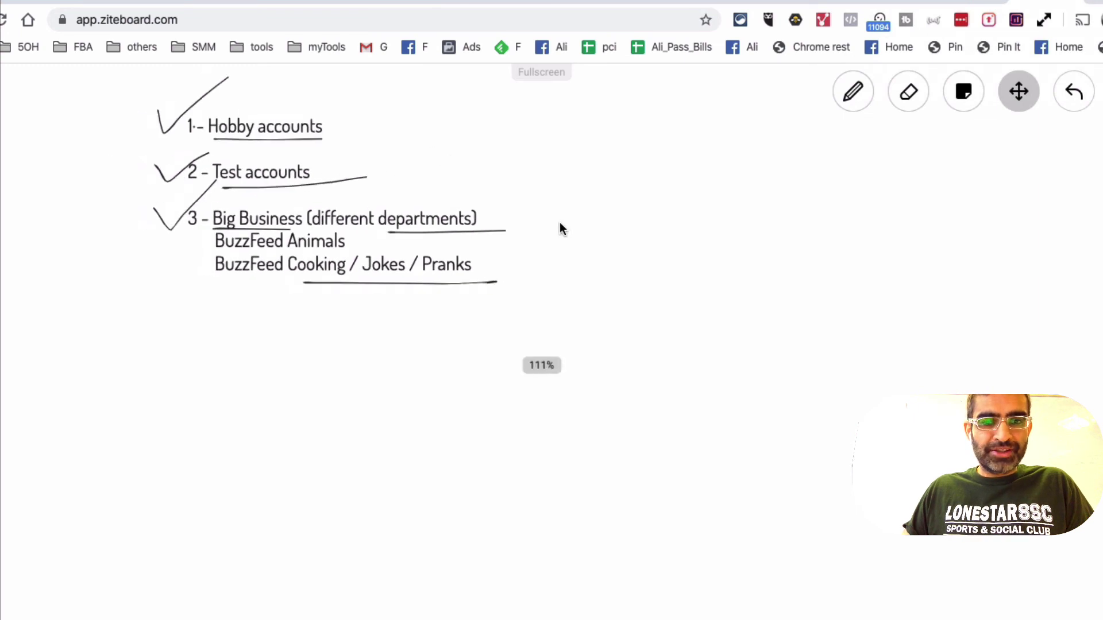
drag(585, 206, 587, 278)
key(p)
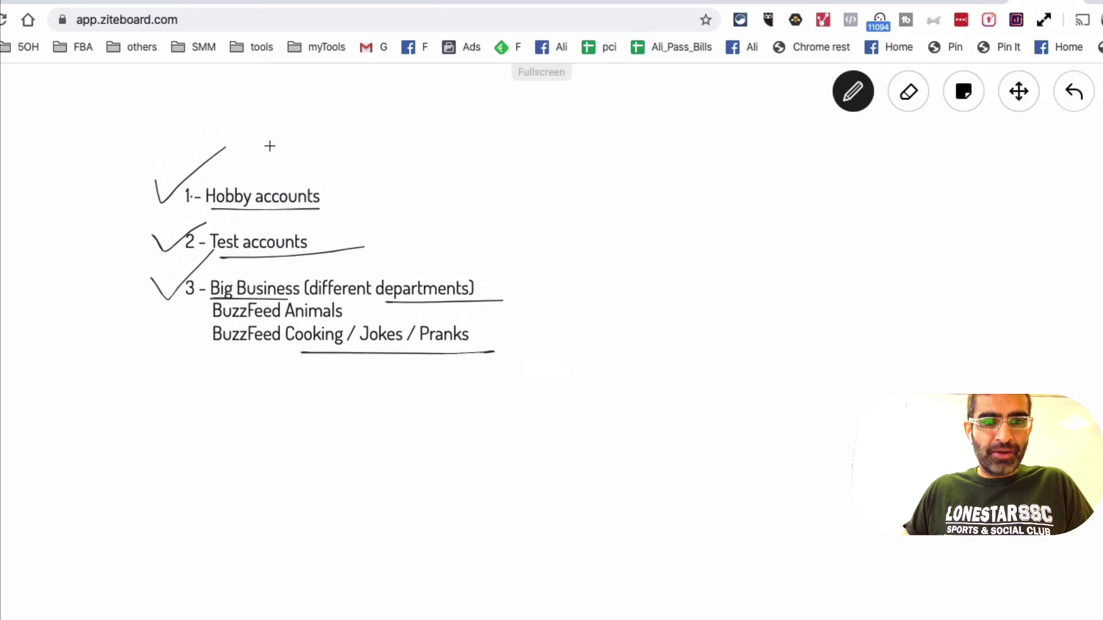
mouse_move(268, 141)
mouse_down()
mouse_move(91, 212)
mouse_move(197, 124)
mouse_up()
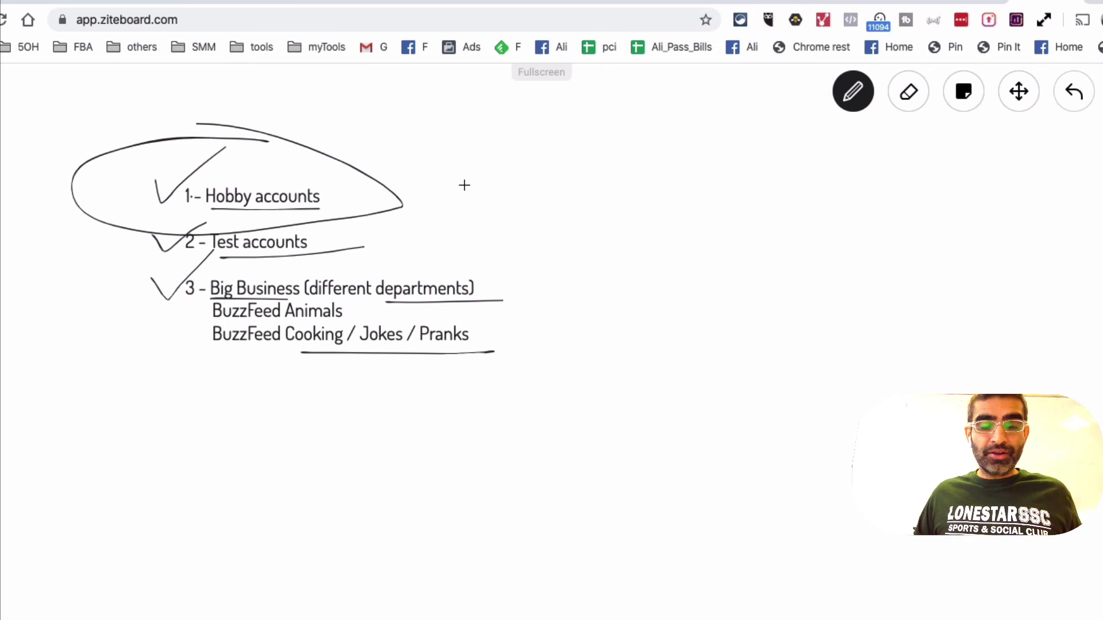